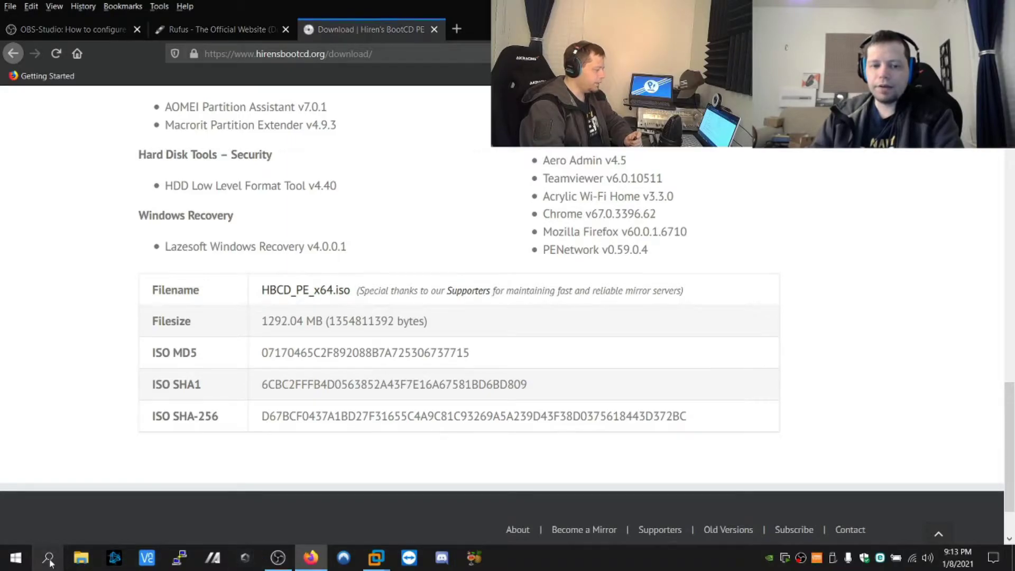
Step: Launch rufus-3.13.exe and allow it to make changes to the computer
key("super")
type("rufus")
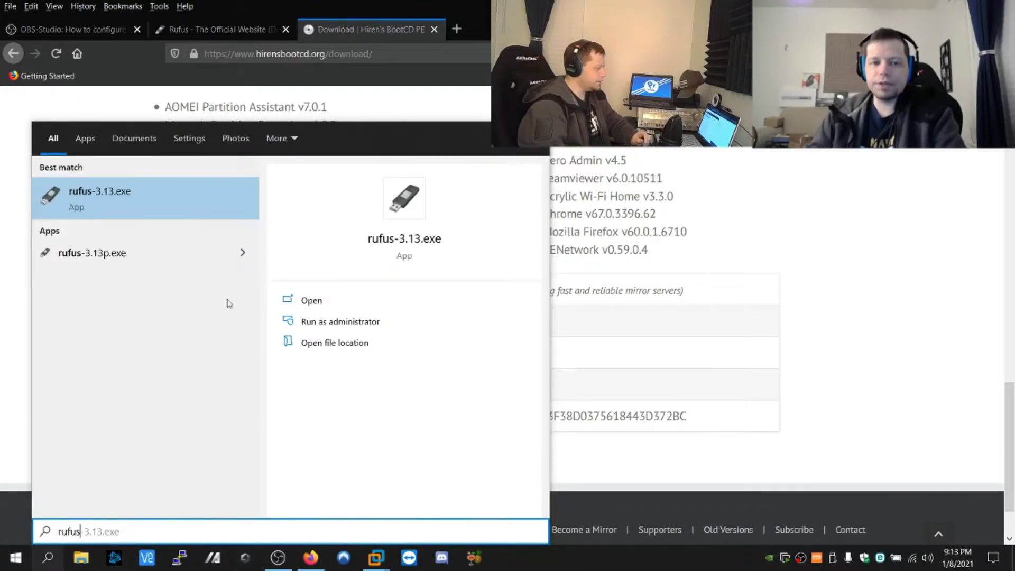
key("Return")
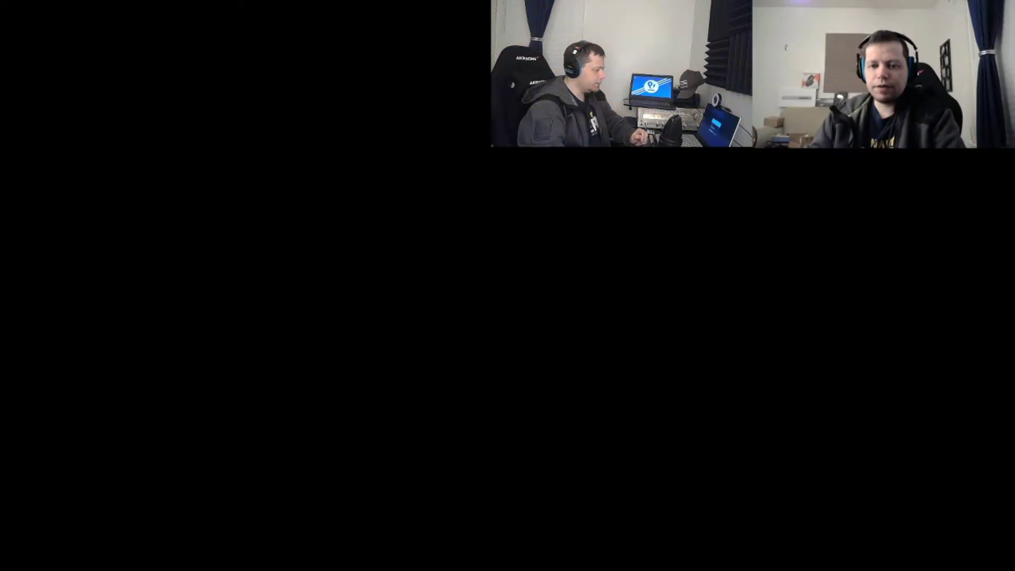
key("alt+y")
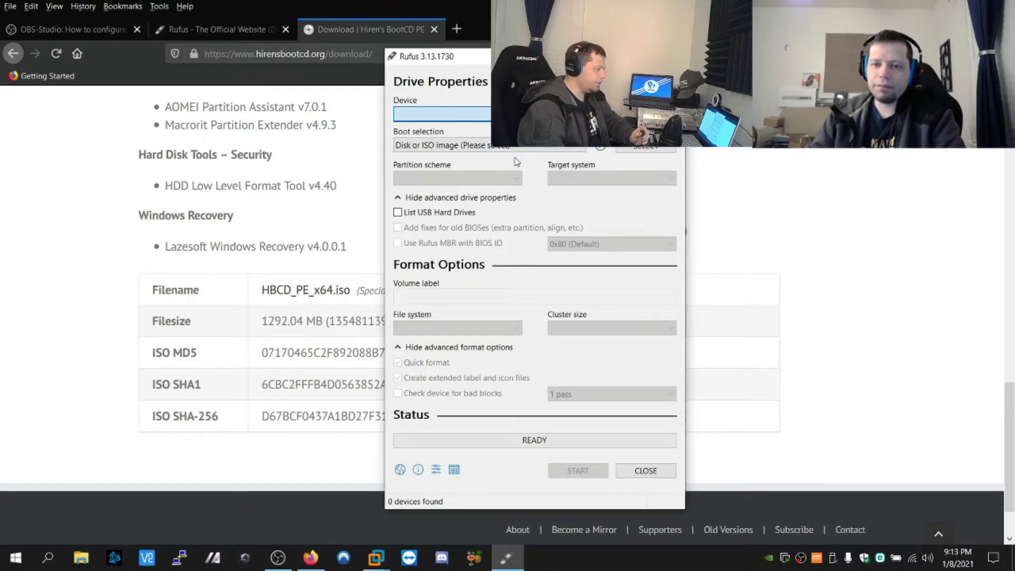
Step: Load HBCD_PE_x64.iso from the Downloads folder as the Rufus boot image, then close Rufus without writing a drive
left_click(628, 148)
left_click(599, 181)
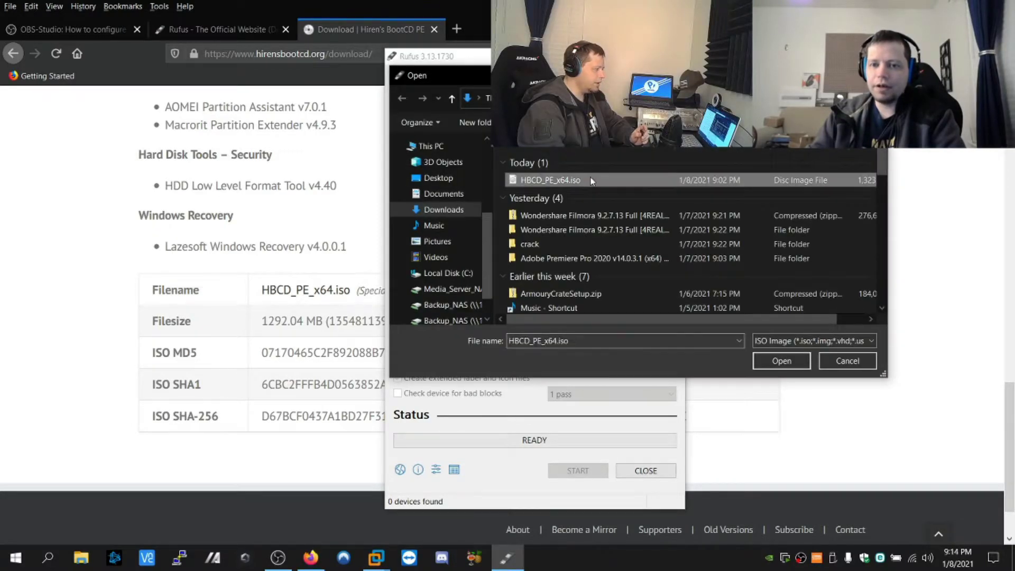
left_click(781, 361)
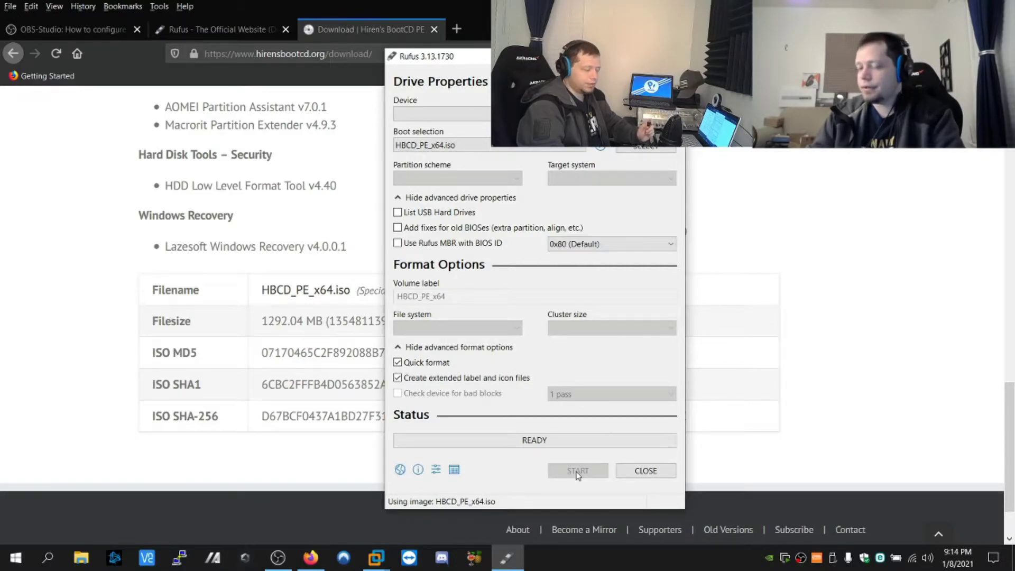
left_click(644, 472)
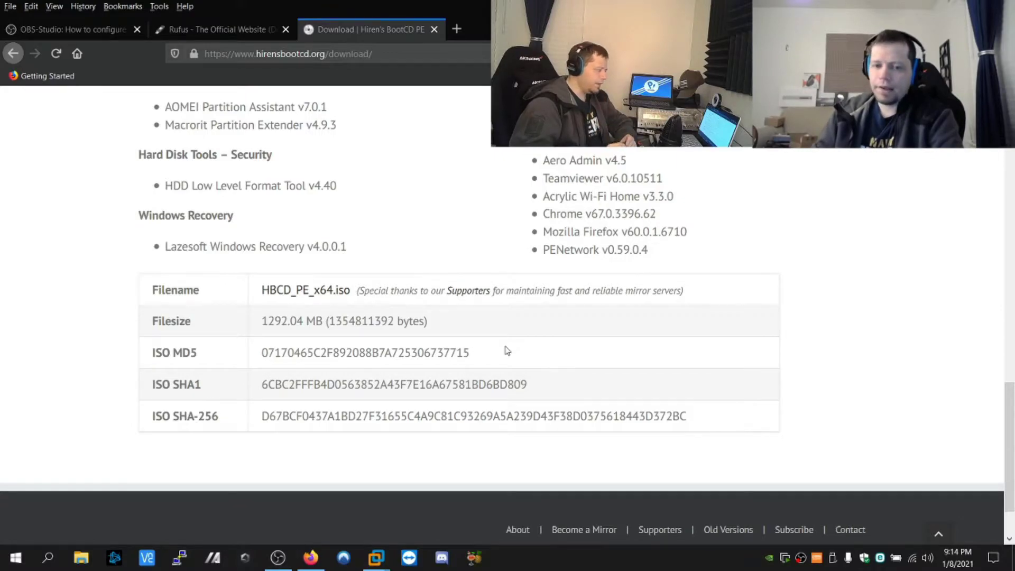
Step: Switch to the Hirens Boot Disk PE virtual machine in VMware Workstation and display it in full screen
mouse_move(372, 566)
left_click(423, 488)
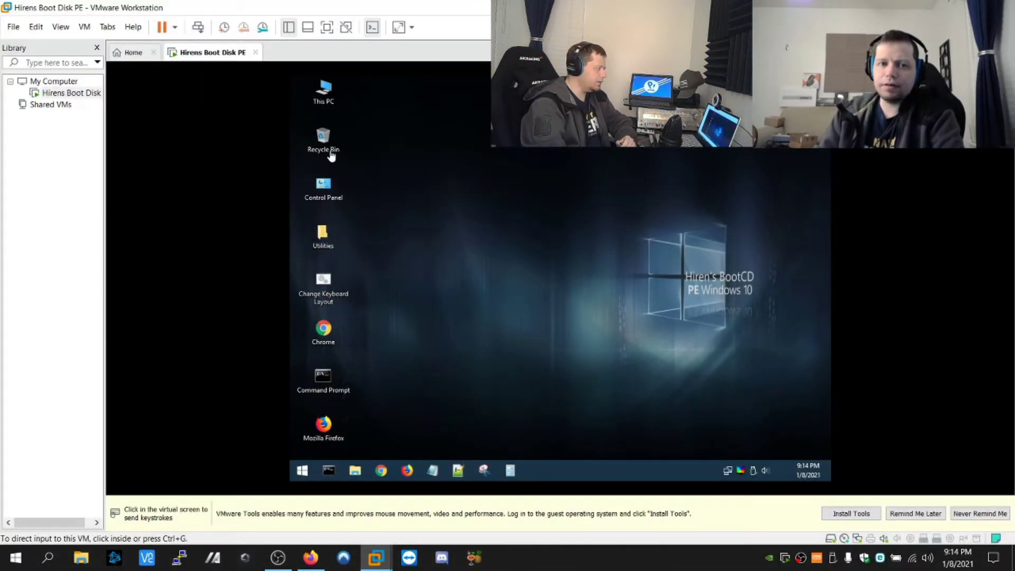
left_click(84, 27)
mouse_move(61, 27)
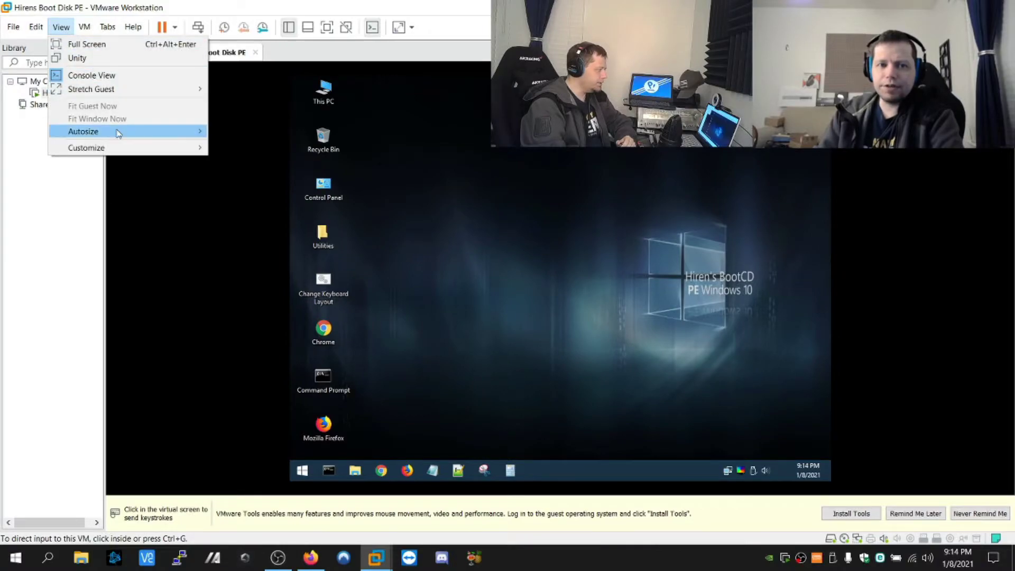
left_click(87, 44)
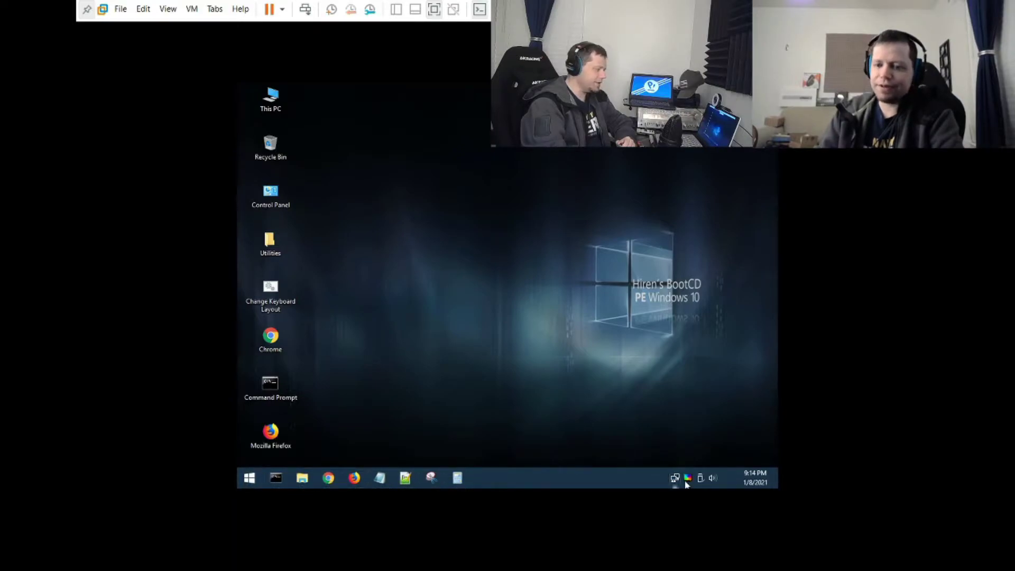
Step: Browse all programs on the Hiren's BootCD PE system, examining the Accessories, BCD-MBR Tools and Computer Management groups
mouse_move(675, 479)
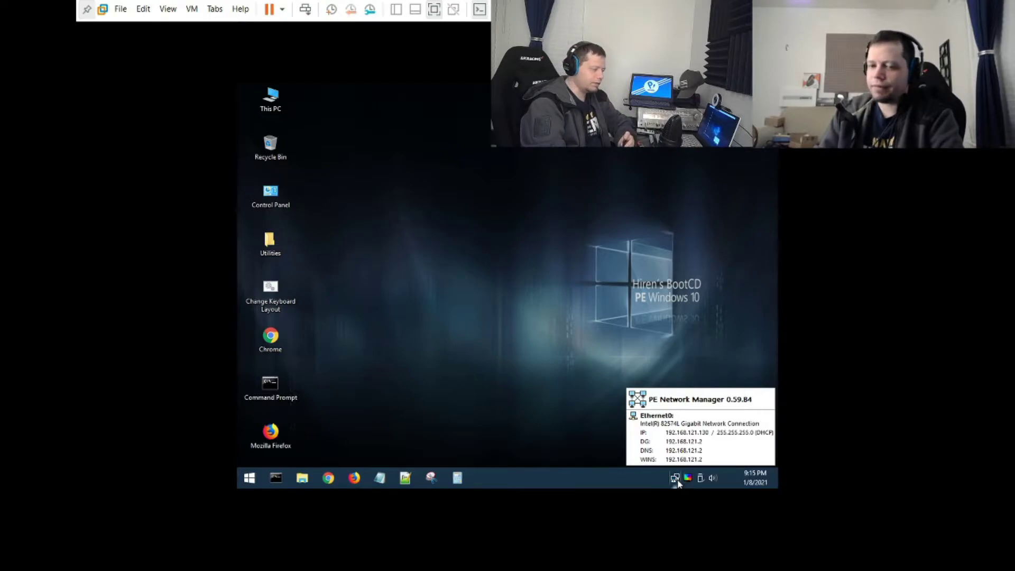
left_click(237, 477)
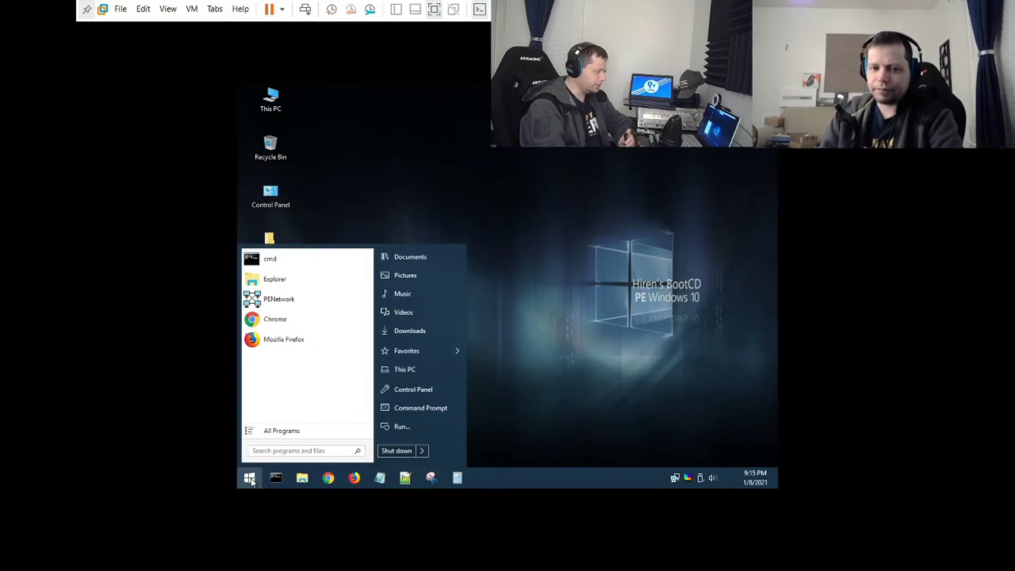
left_click(309, 435)
left_click(309, 434)
left_click(309, 435)
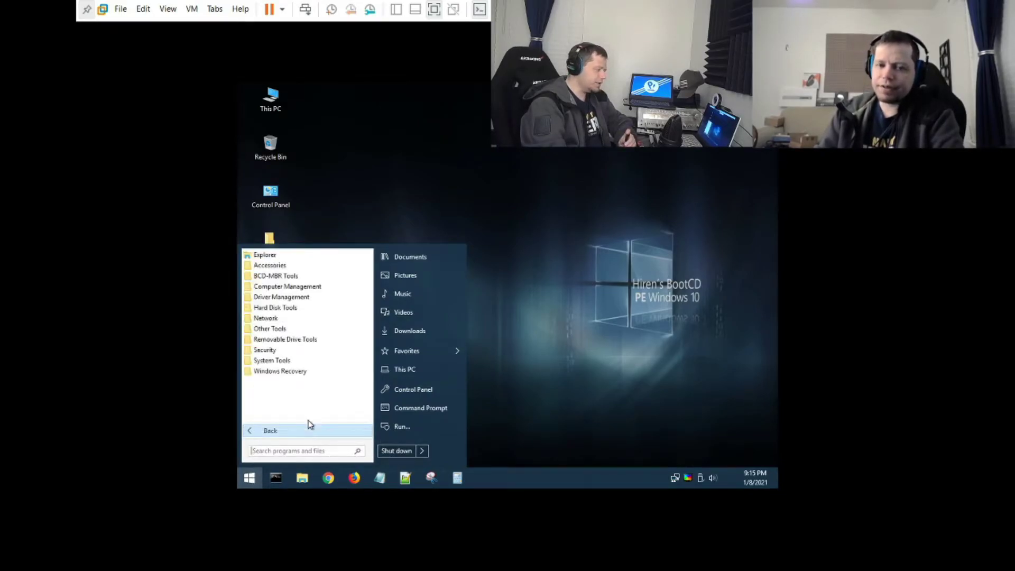
left_click(291, 266)
left_click(291, 266)
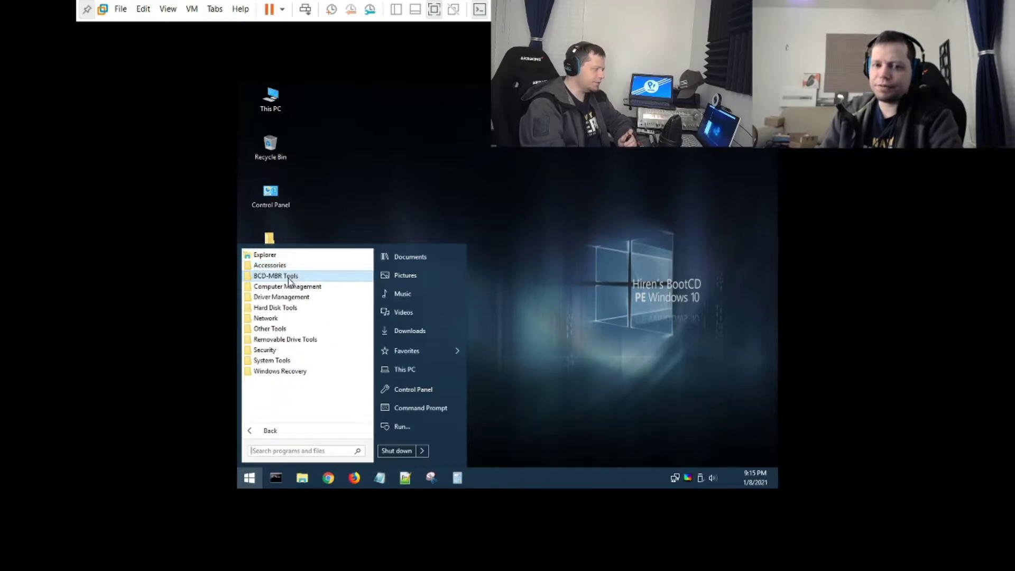
left_click(288, 277)
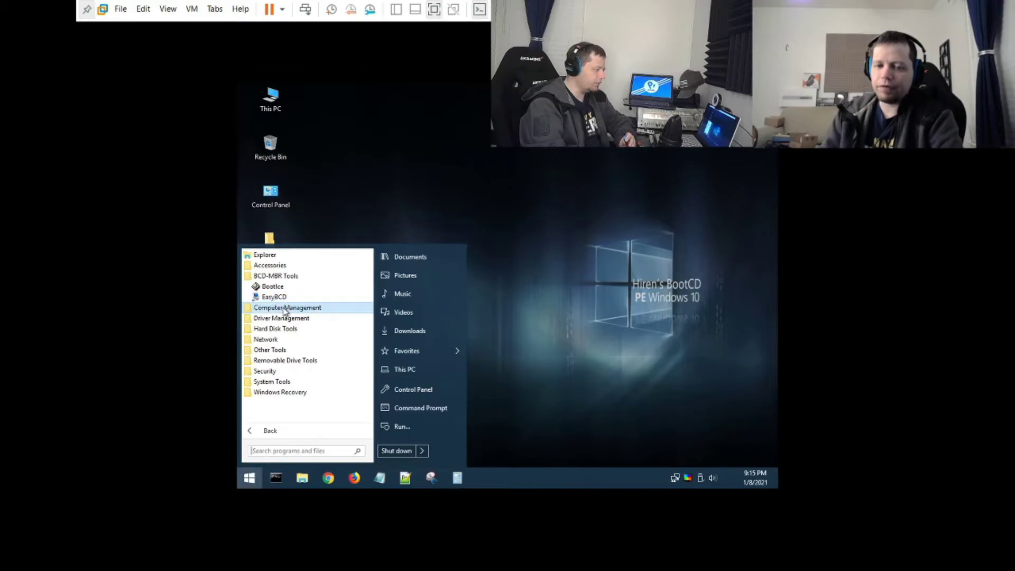
left_click(285, 310)
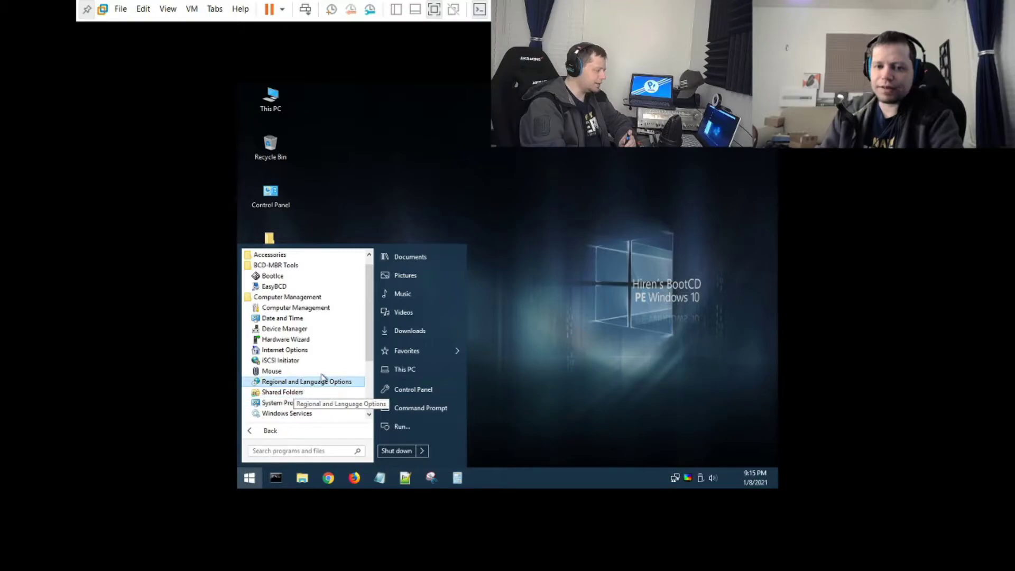
Step: Examine the Data Recovery, Diagnostic and Security utilities within the Hard Disk Tools group
left_click_drag(369, 338, 369, 387)
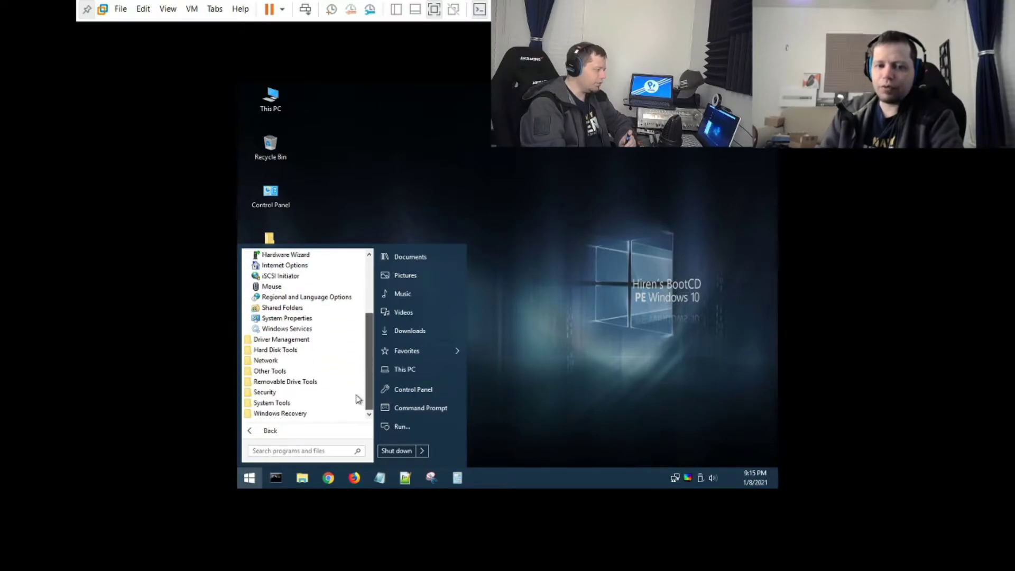
left_click(276, 350)
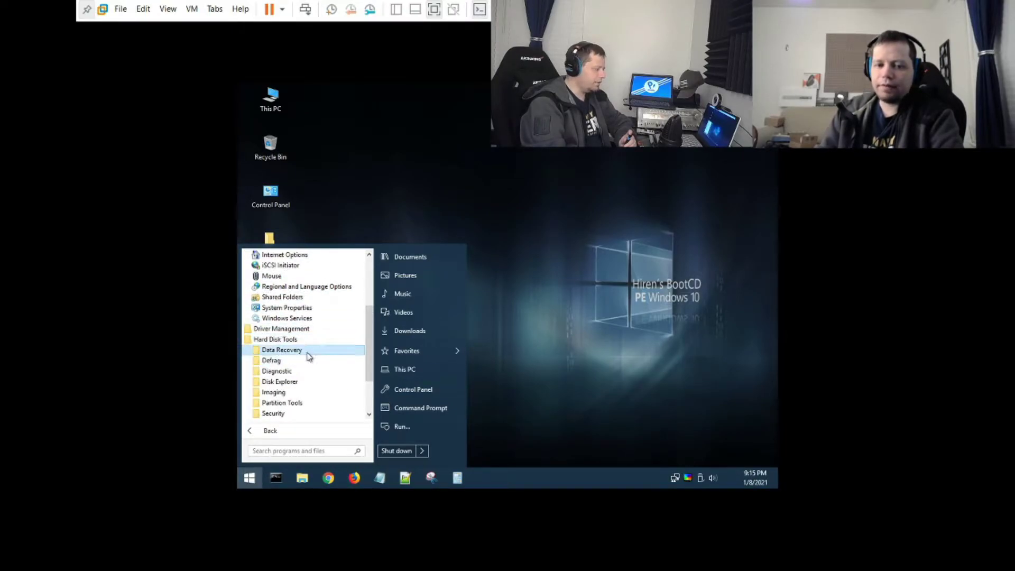
left_click(299, 351)
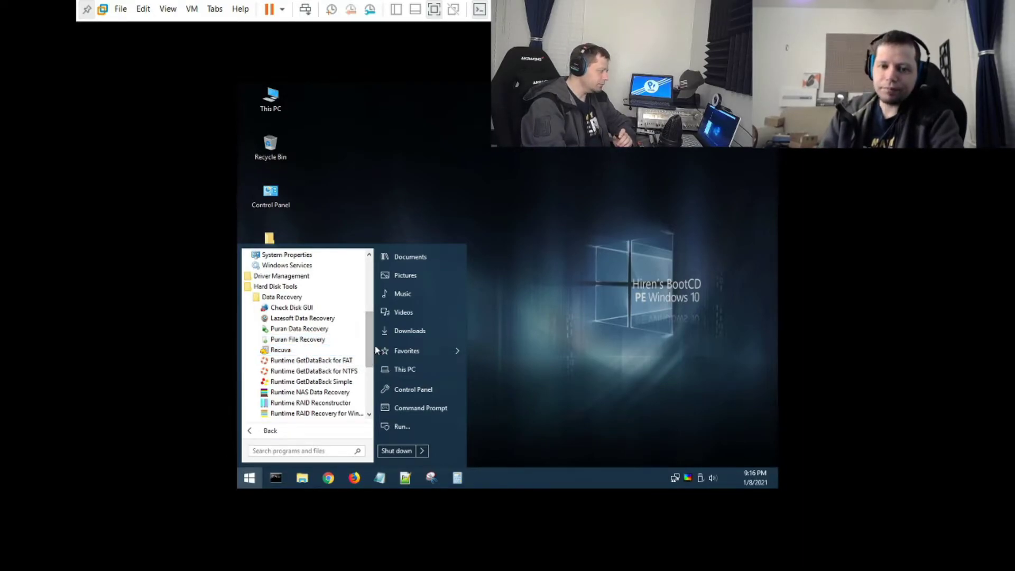
left_click_drag(370, 349, 370, 380)
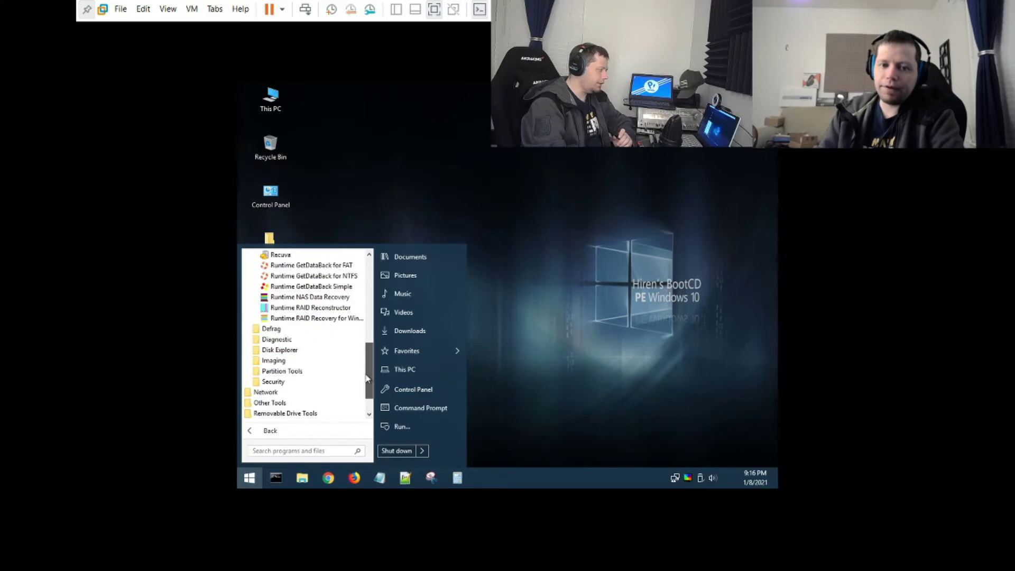
left_click(295, 341)
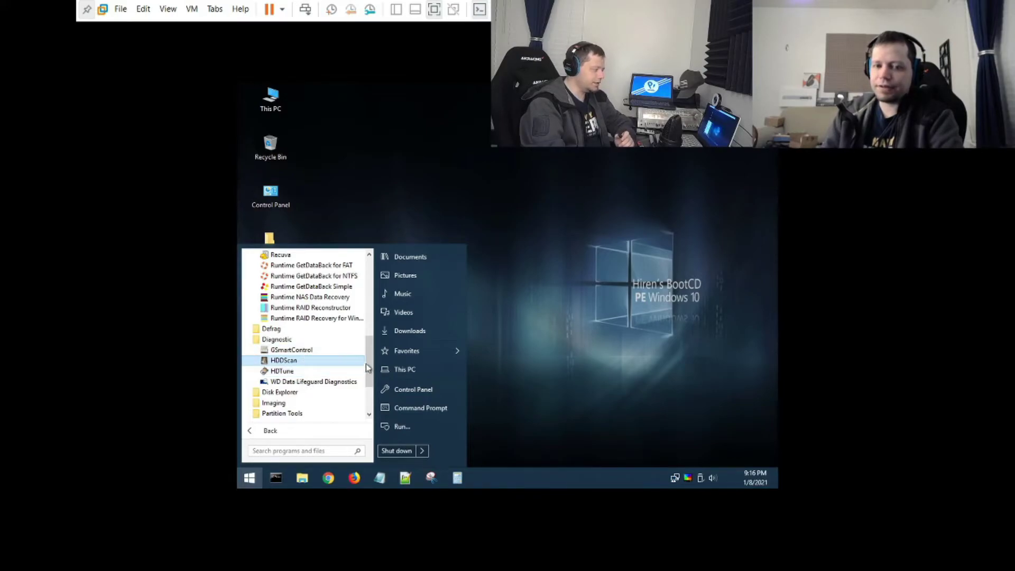
left_click_drag(368, 362, 367, 379)
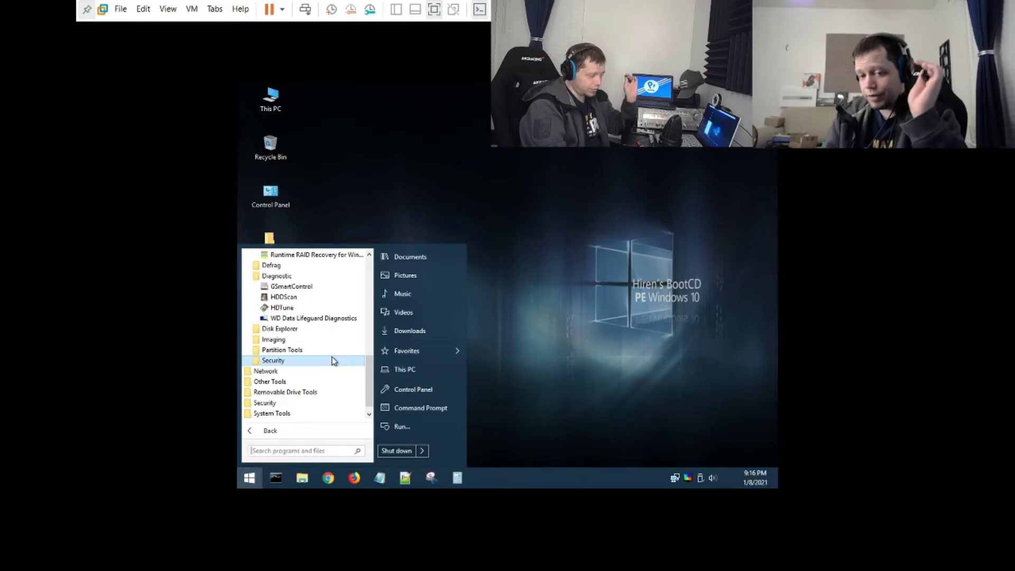
left_click(296, 362)
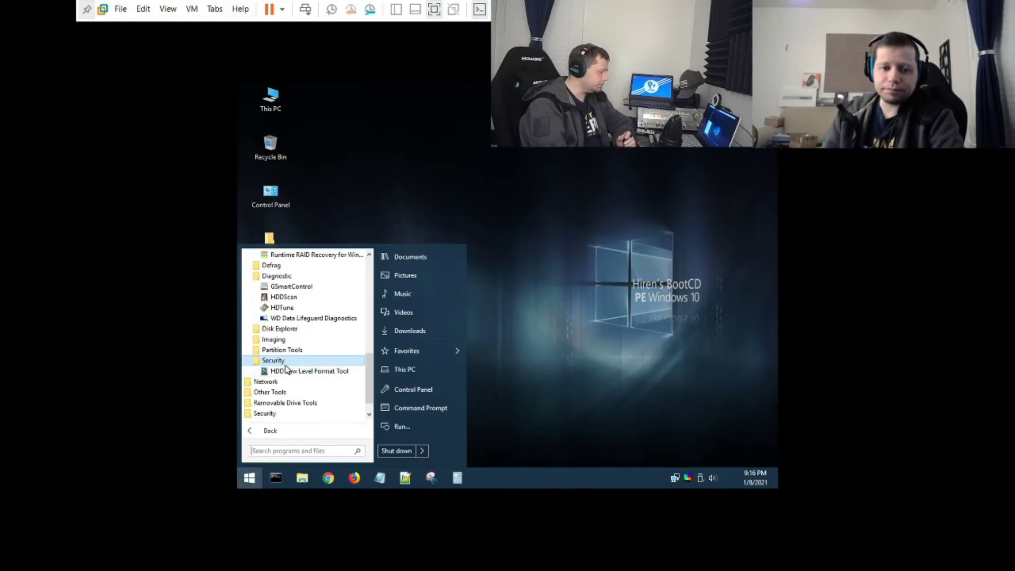
Step: Examine the AntiVirus, Removable Drive Tools and Other Tools programs, then close the program list
left_click(280, 413)
left_click(288, 393)
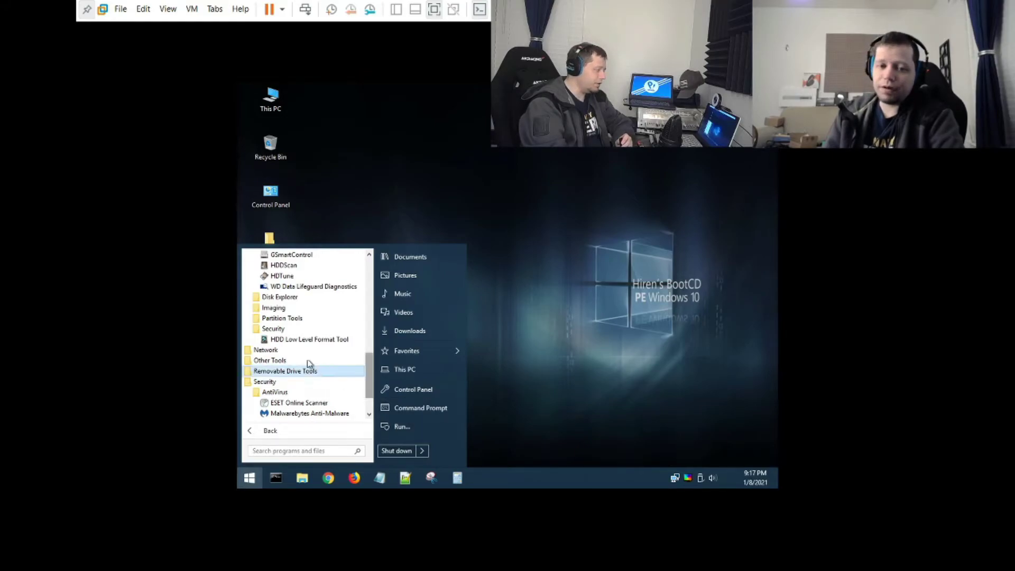
left_click(293, 372)
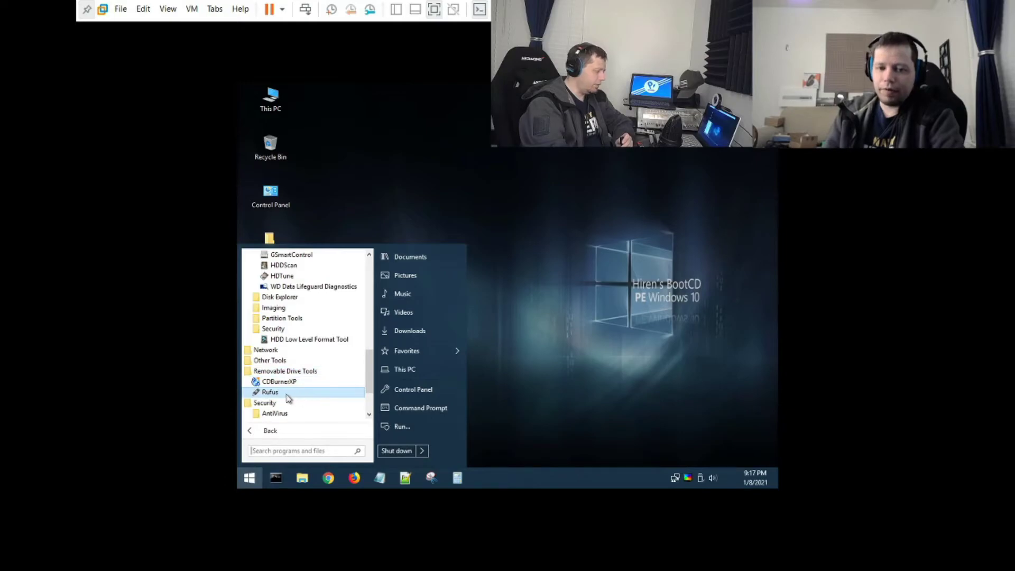
left_click(277, 361)
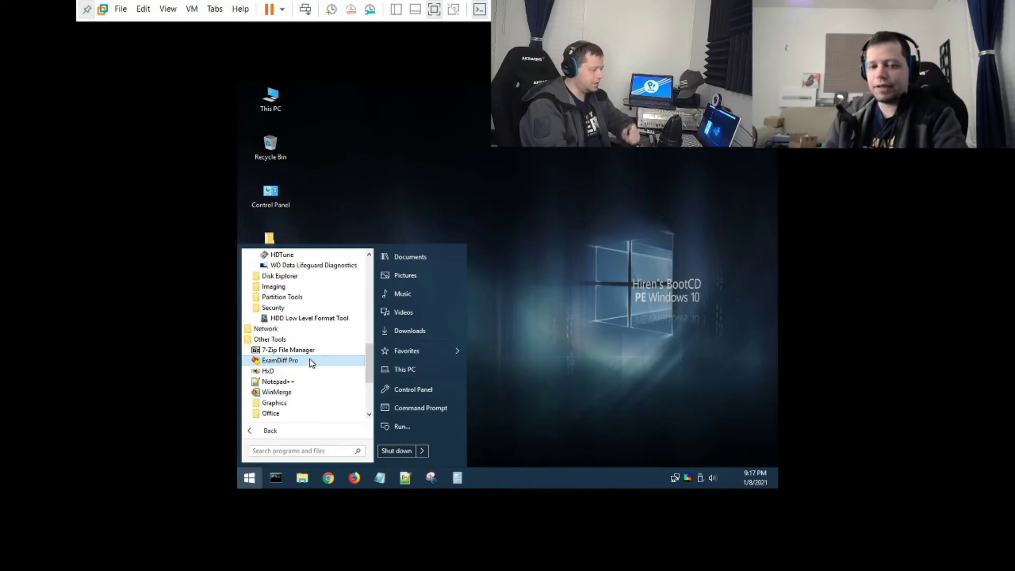
left_click(585, 331)
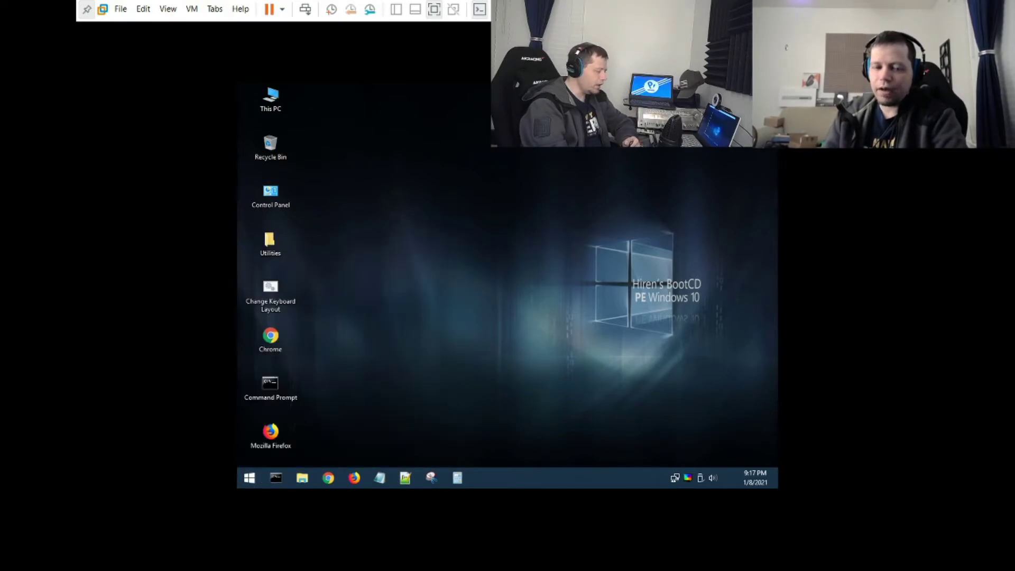
right_click(471, 257)
left_click(413, 285)
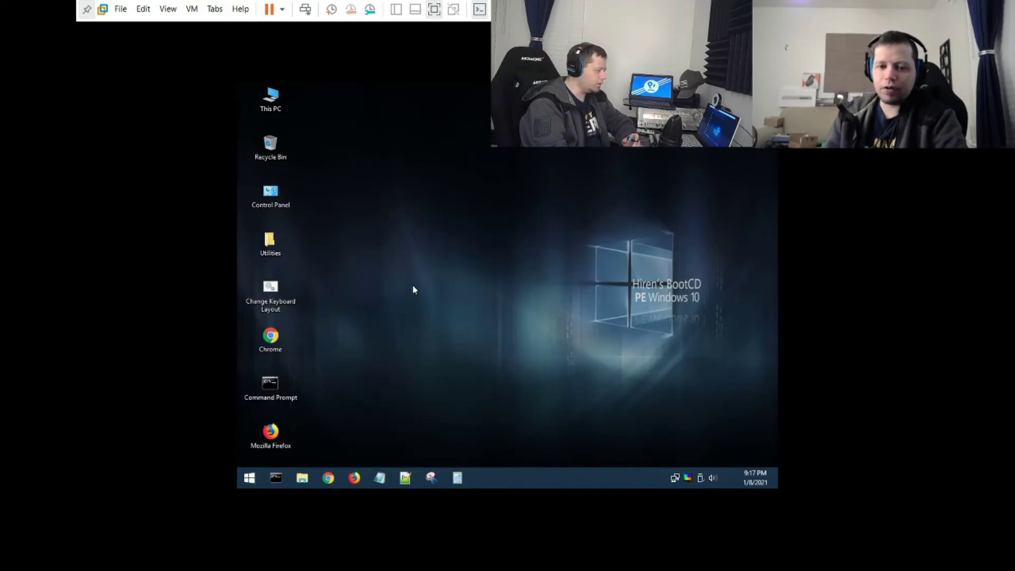